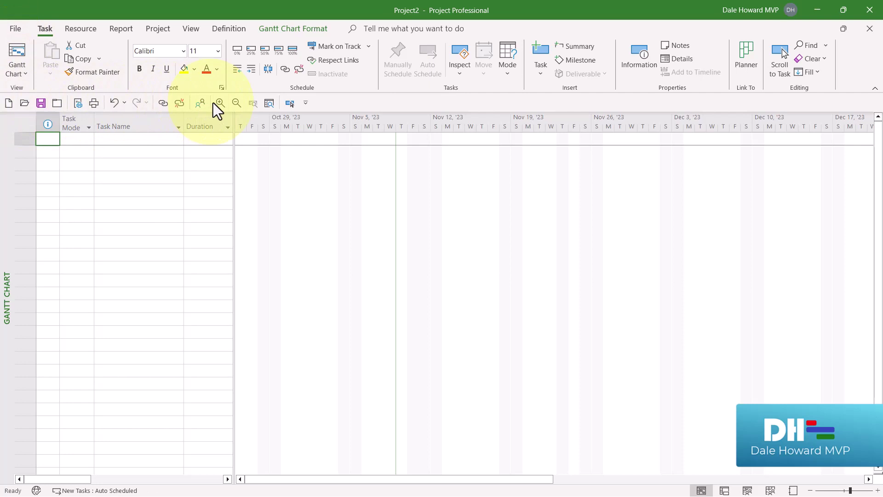
Step: Add Save for Sharing from All Commands to the Quick Access Toolbar, placed after Scroll to Task
click(306, 105)
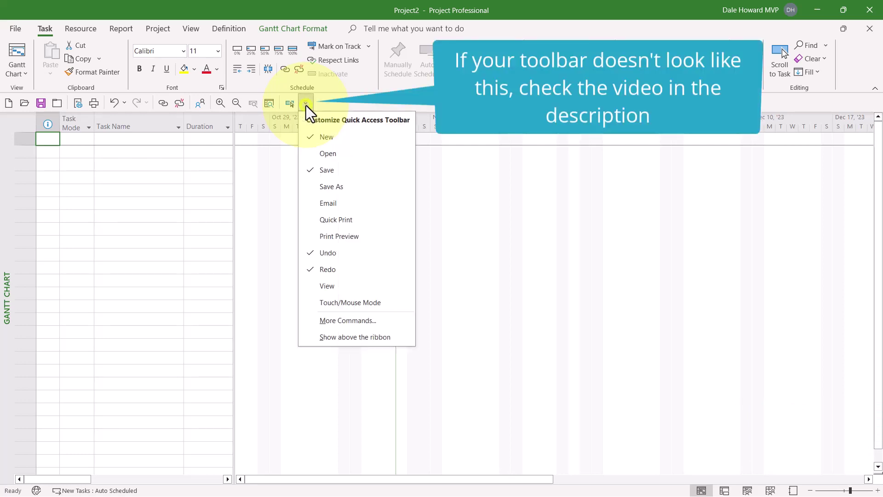
click(391, 321)
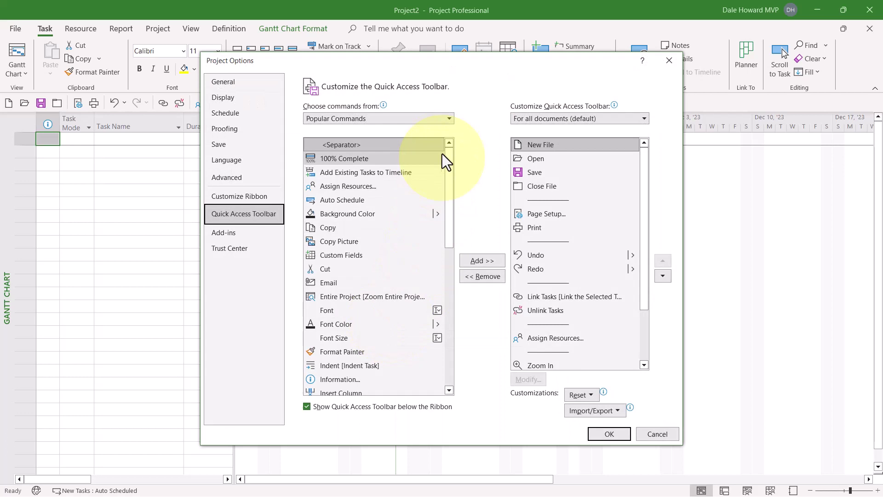
click(446, 119)
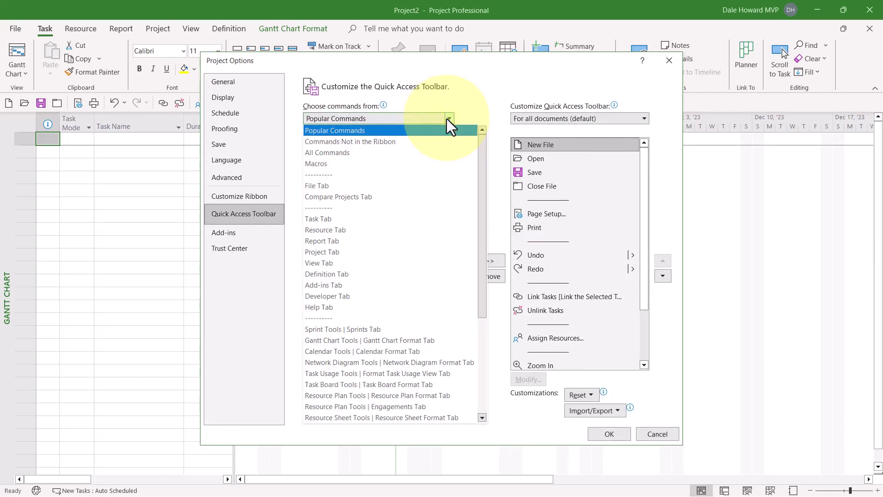
key(Escape)
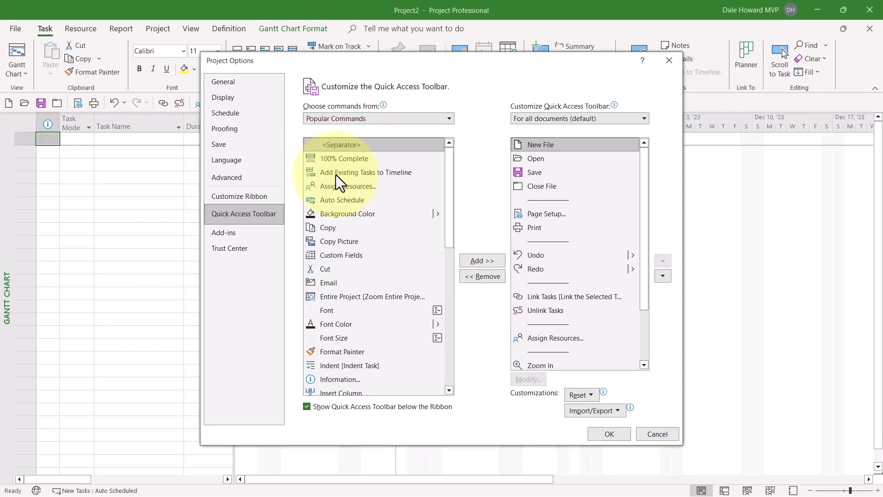
key(Down)
key(Down)
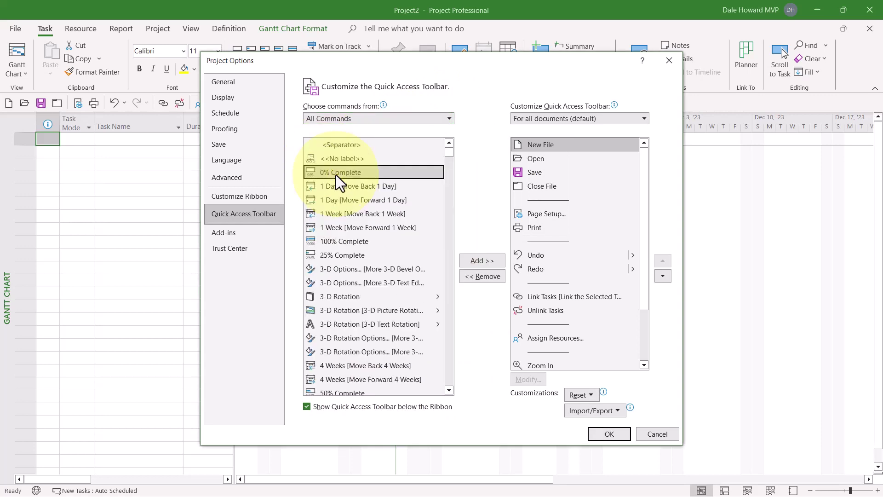
key(s)
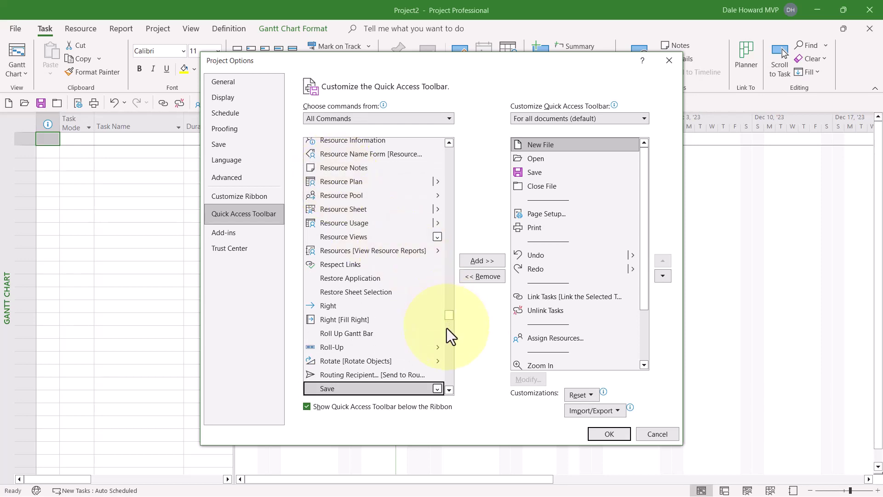
click(447, 329)
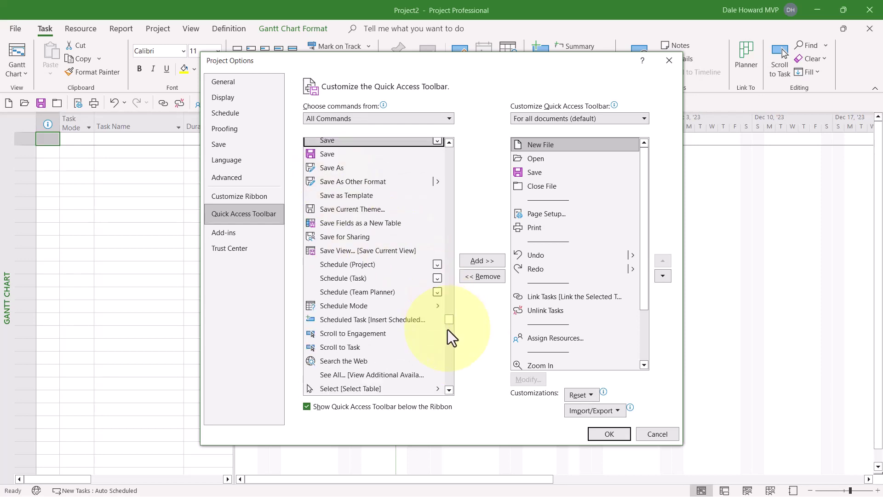
click(354, 232)
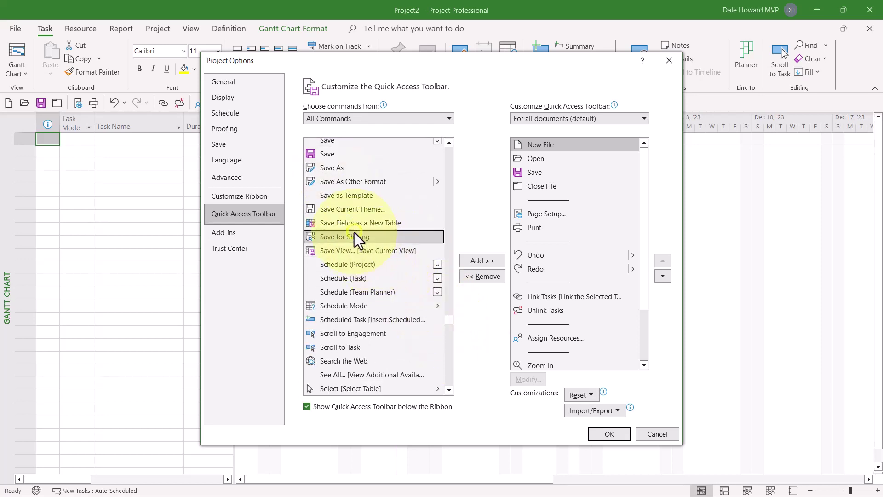
click(644, 347)
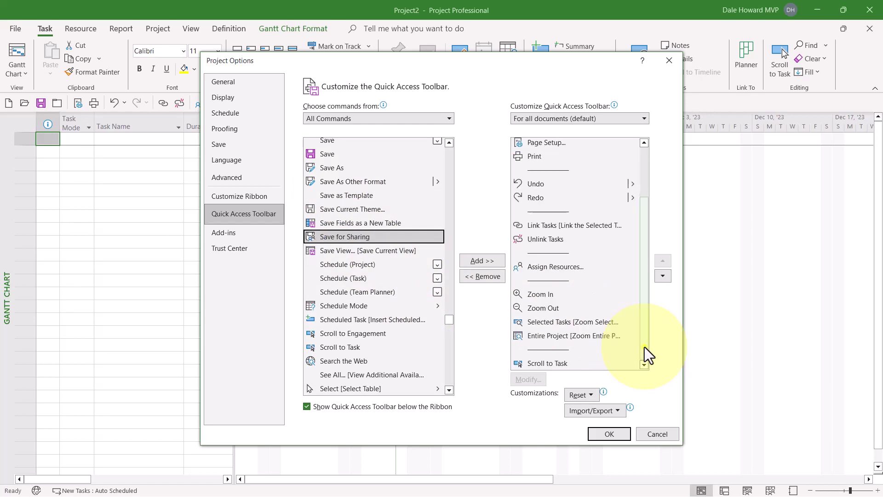
click(547, 363)
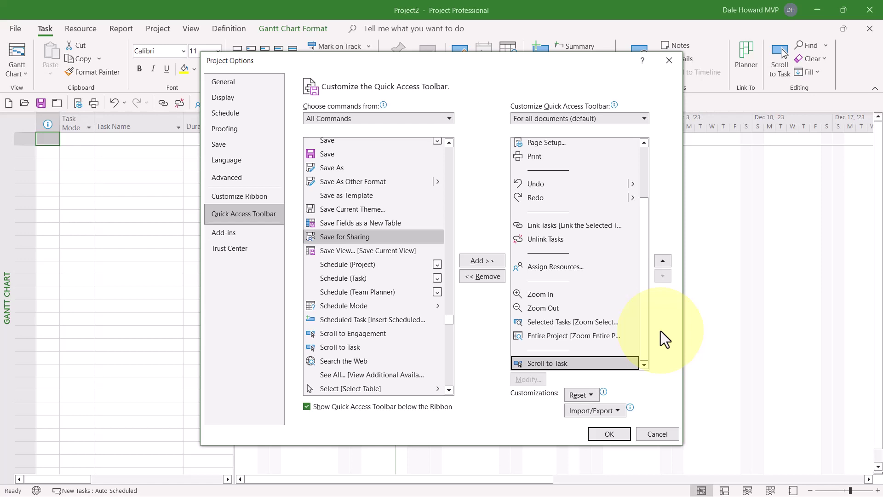
click(495, 259)
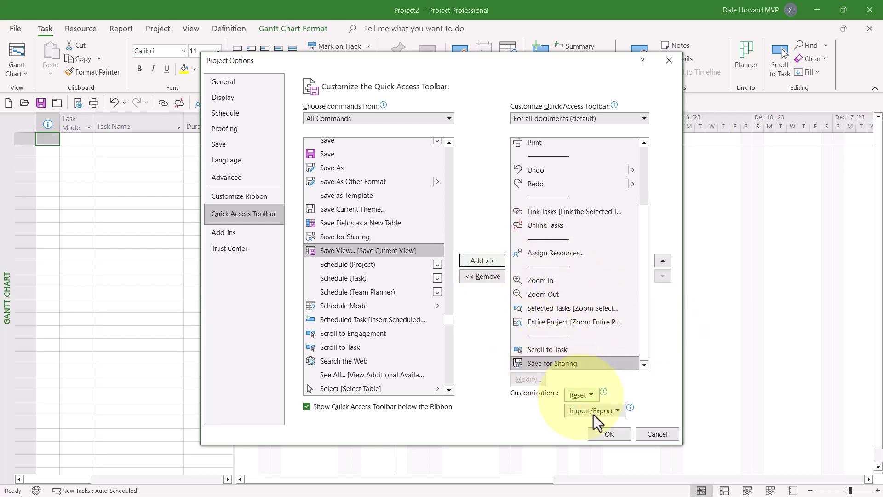
click(612, 436)
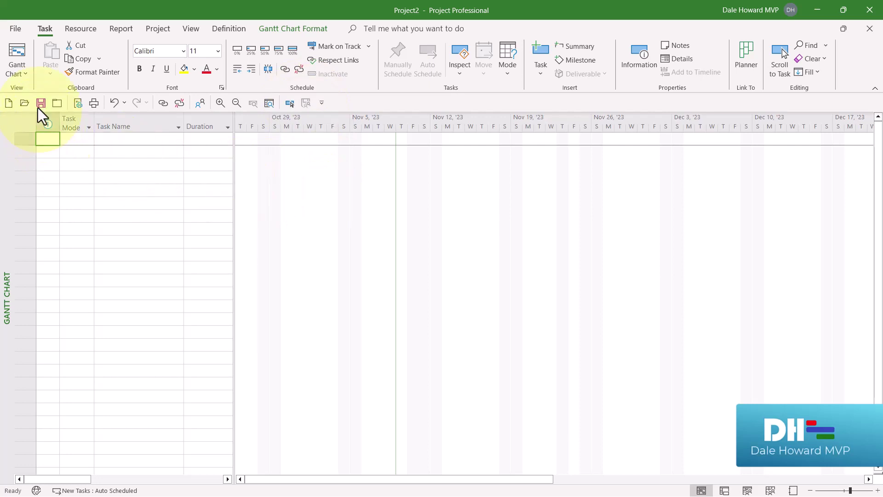
Step: Open Acquire Helping Hand Acceptance Corporation from the Project Web App enterprise projects list
click(26, 102)
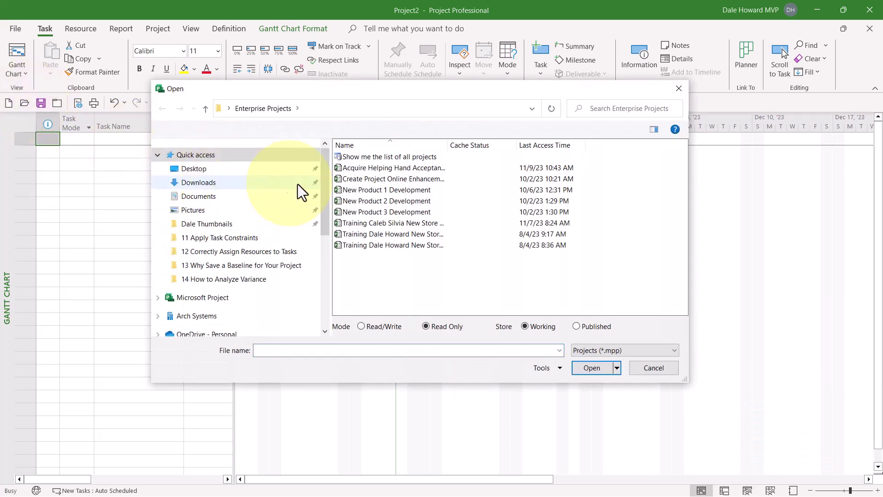
click(378, 168)
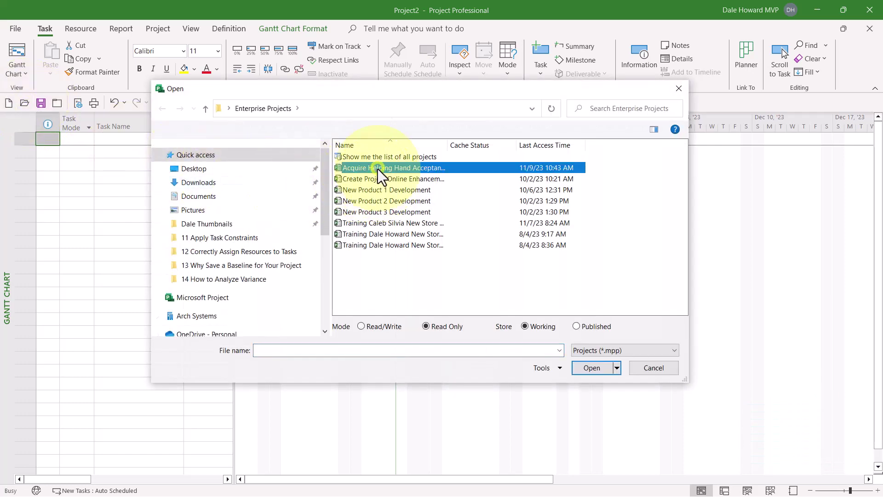
click(598, 364)
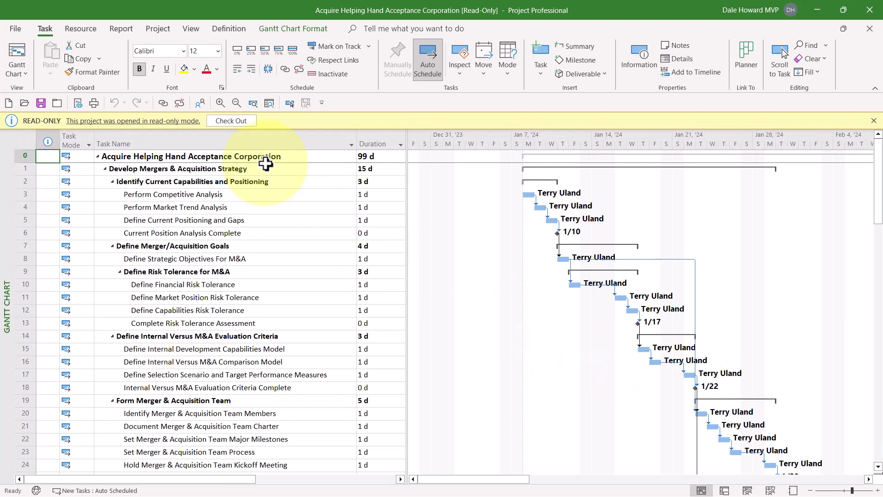
Step: Check out the project and save a shared copy as Acquire Helping Hand Acceptance Corporation.mpp on the Desktop
click(247, 120)
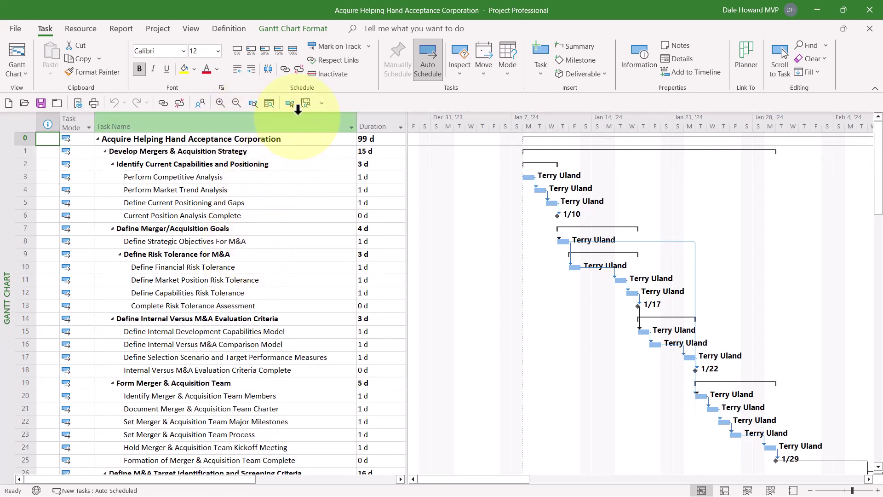
click(307, 103)
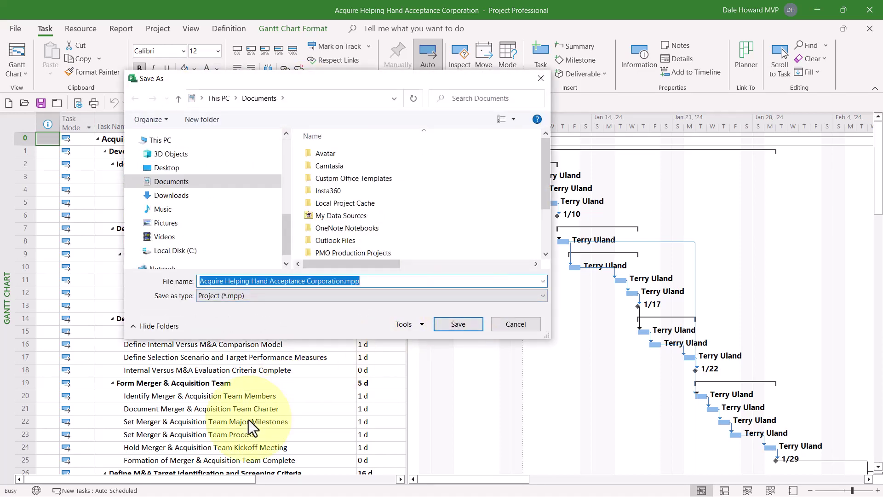
click(191, 166)
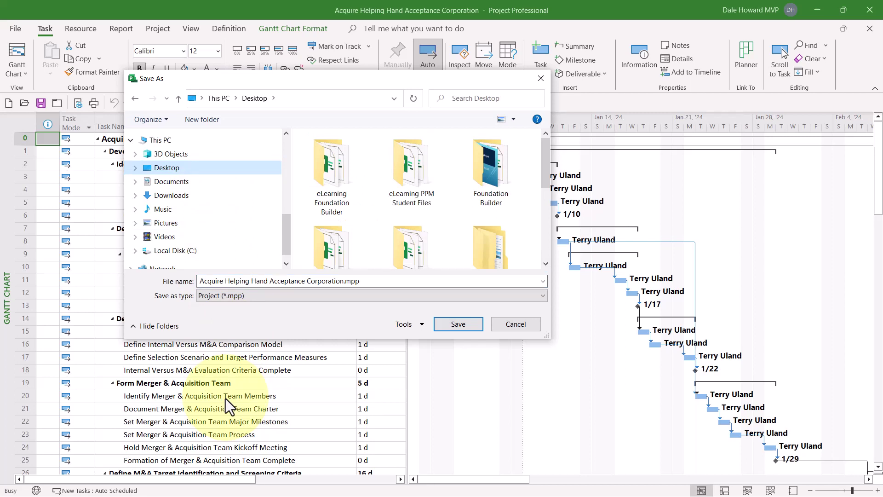
click(455, 324)
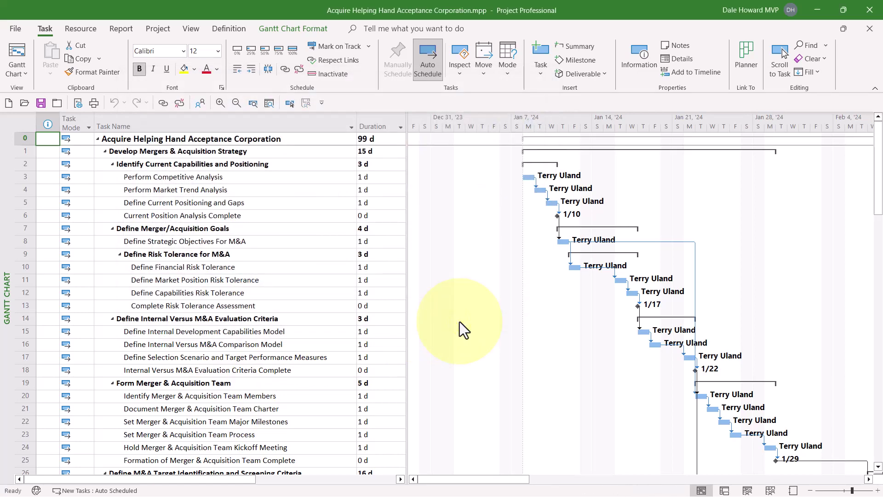
Step: Close the enterprise project and reopen Acquire Helping Hand Acceptance Corporation.mpp from This PC > Desktop
click(56, 105)
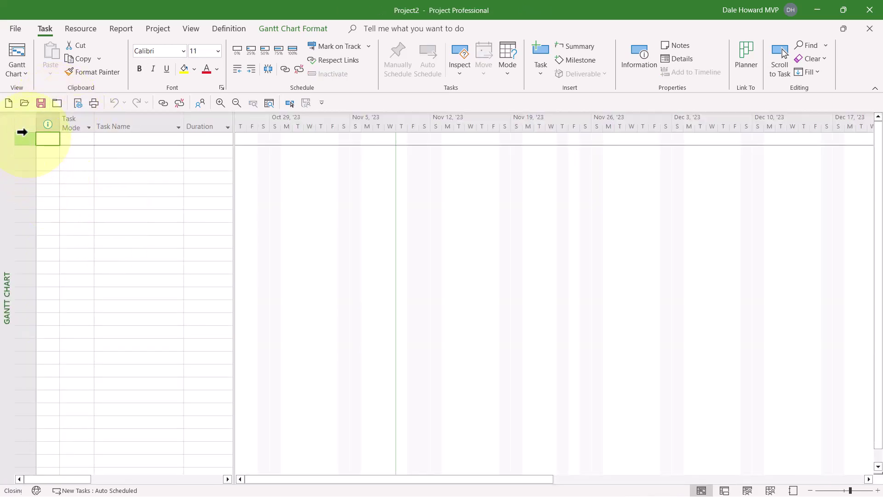
click(26, 104)
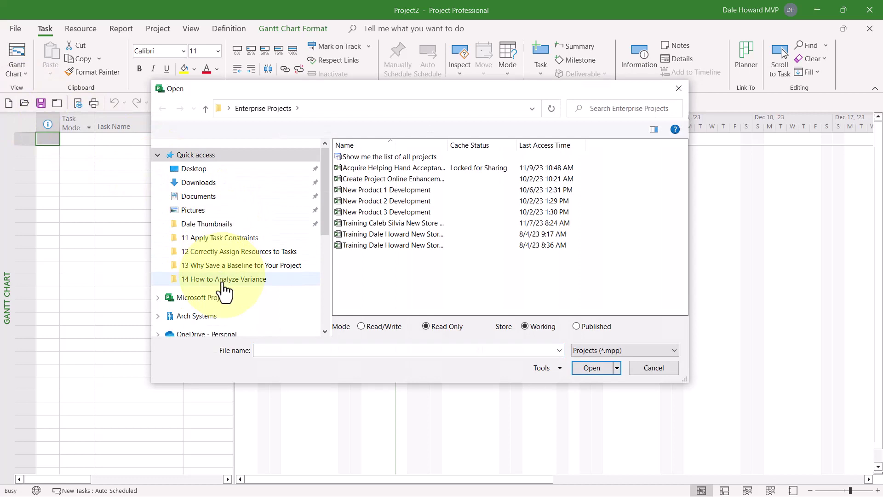
click(322, 262)
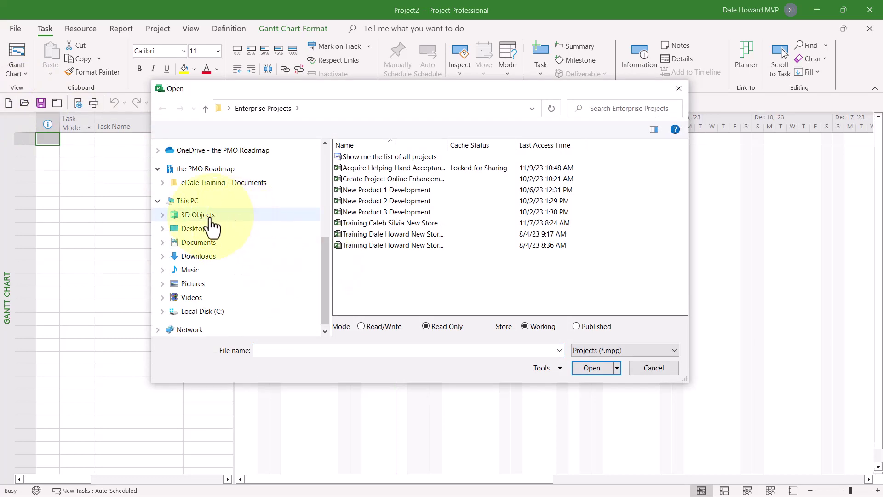
click(251, 229)
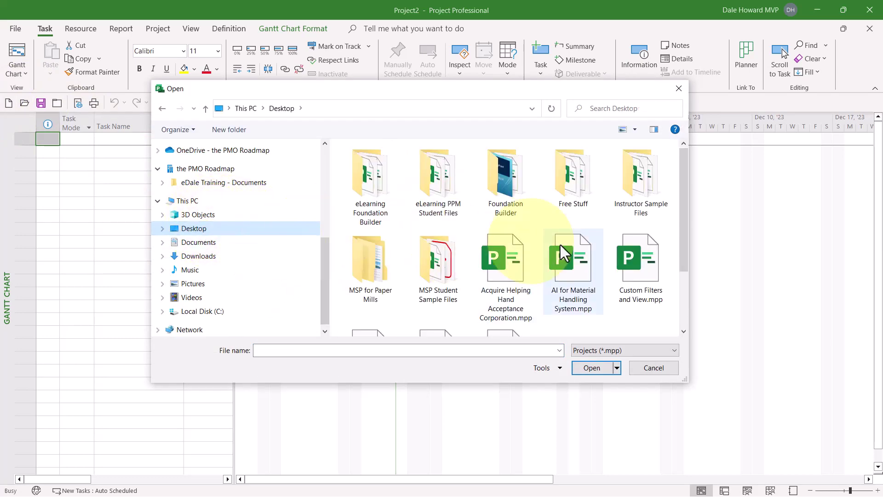
click(499, 270)
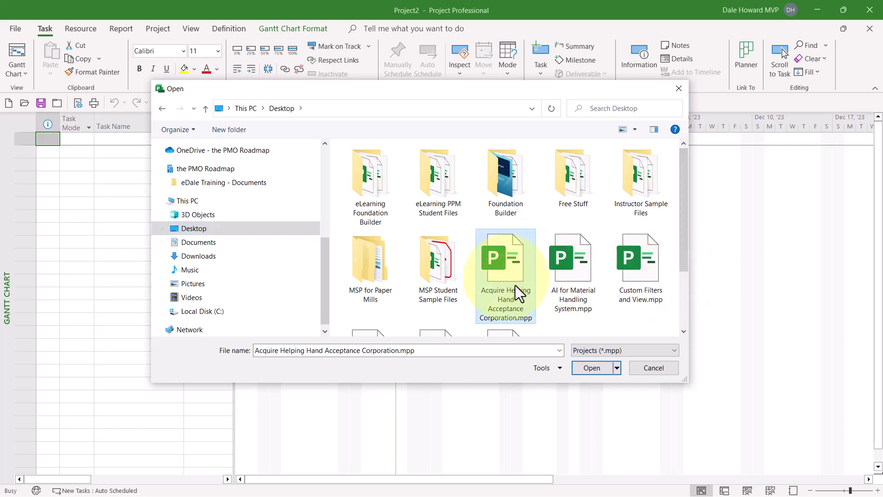
click(597, 371)
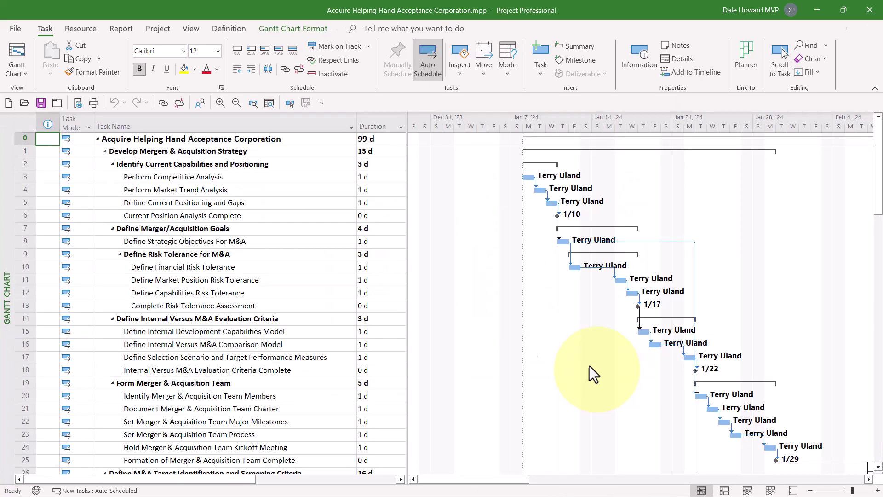
Step: Save the Desktop copy to Project Web App through File > Save As
click(15, 28)
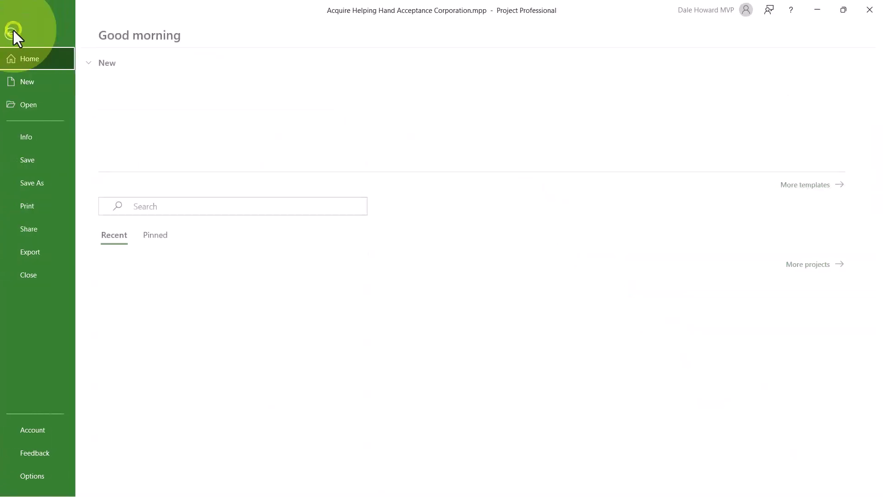
click(44, 183)
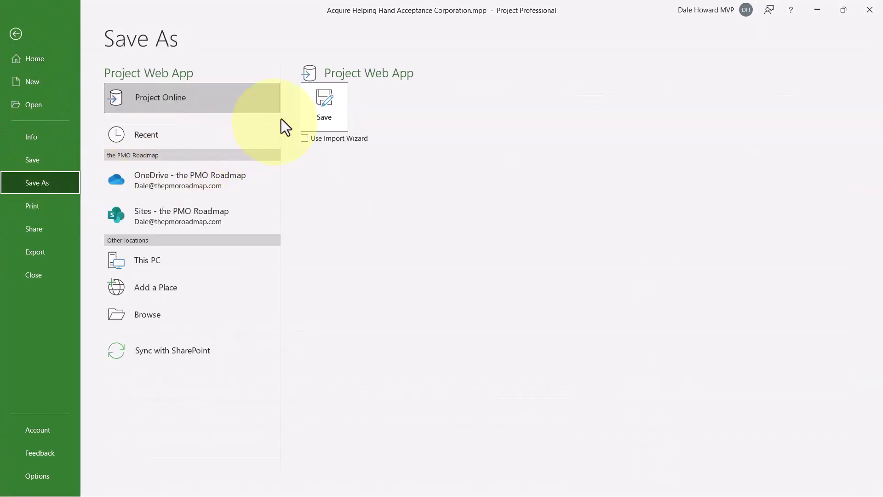
click(331, 106)
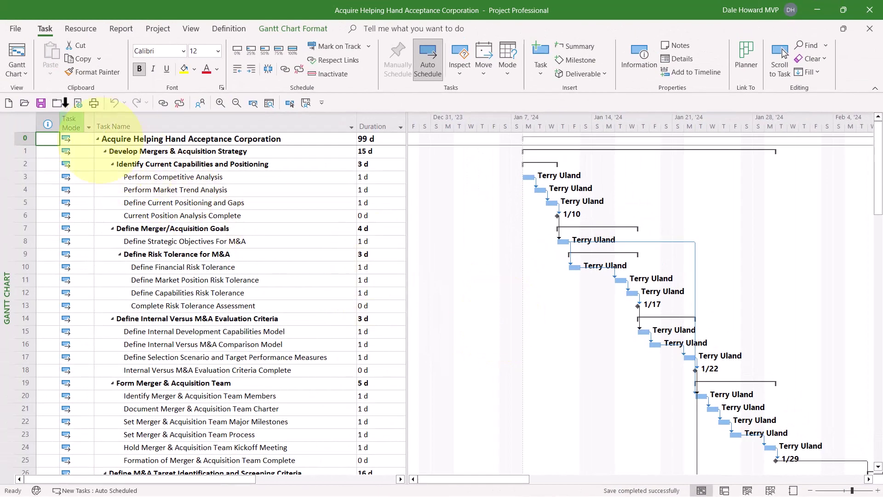
Step: Publish Acquire Helping Hand Acceptance Corporation to Project Web App from File > Info
click(12, 32)
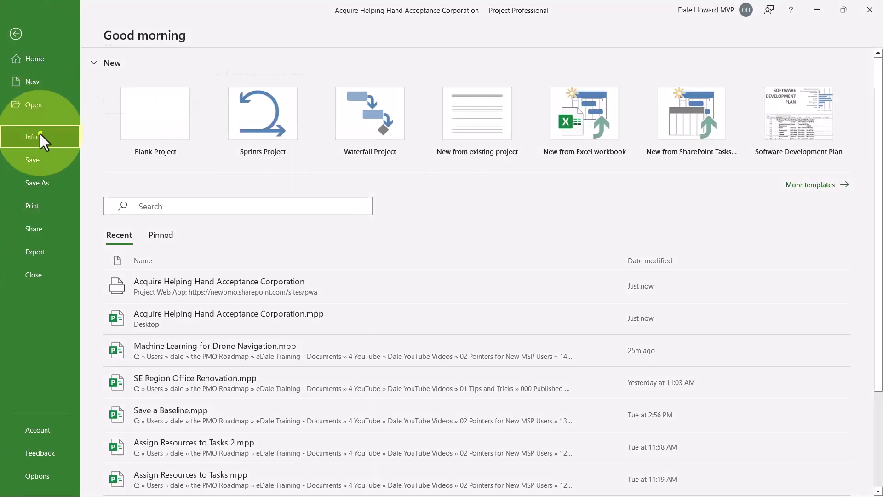
click(40, 133)
click(132, 157)
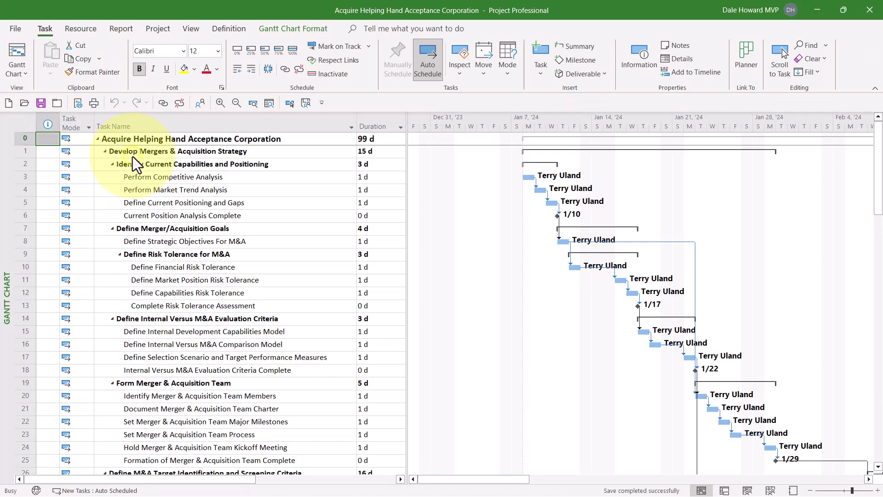